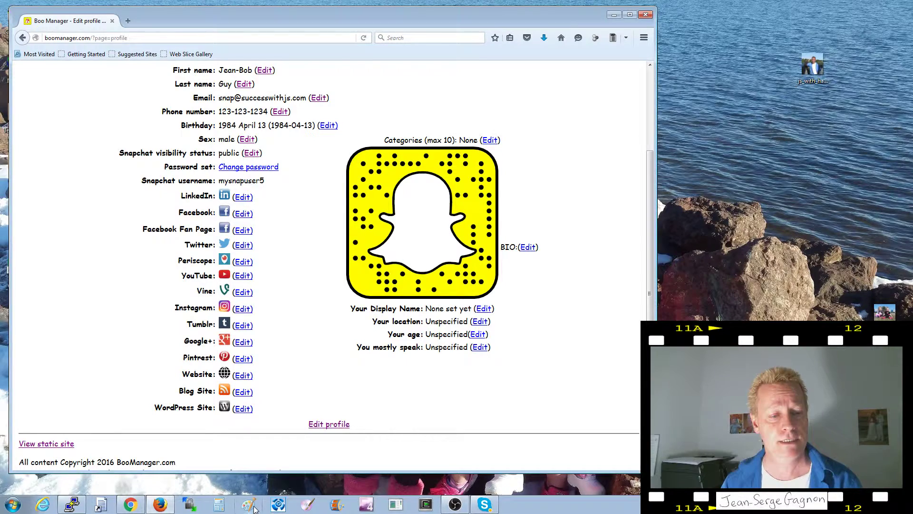
# Switch to Paint and open mysnapuser5-0.png from the Downloads folder
pyautogui.click(253, 507)
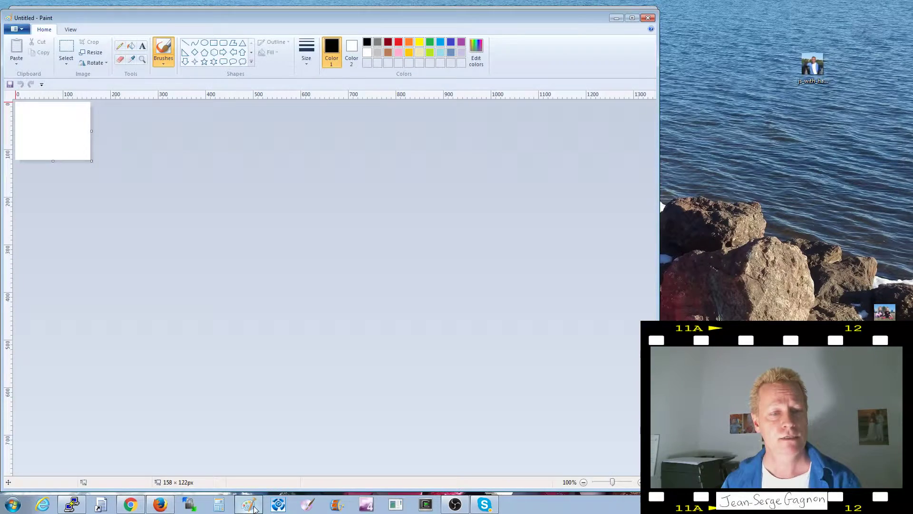
pyautogui.click(17, 29)
pyautogui.click(23, 63)
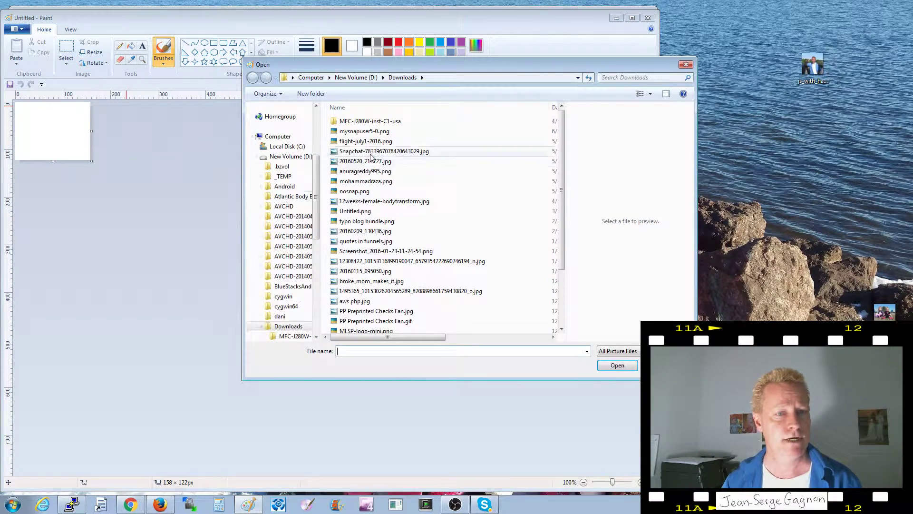
pyautogui.click(428, 131)
pyautogui.click(618, 365)
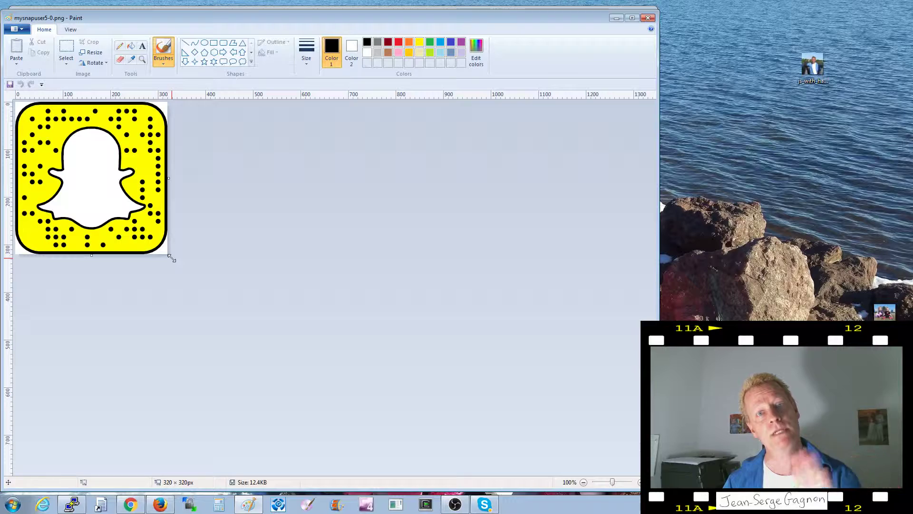
# Enlarge the canvas to about 1193 × 684 px and move the snapcode into the blank area toward its lower right
pyautogui.moveTo(172, 258); pyautogui.dragTo(582, 423)
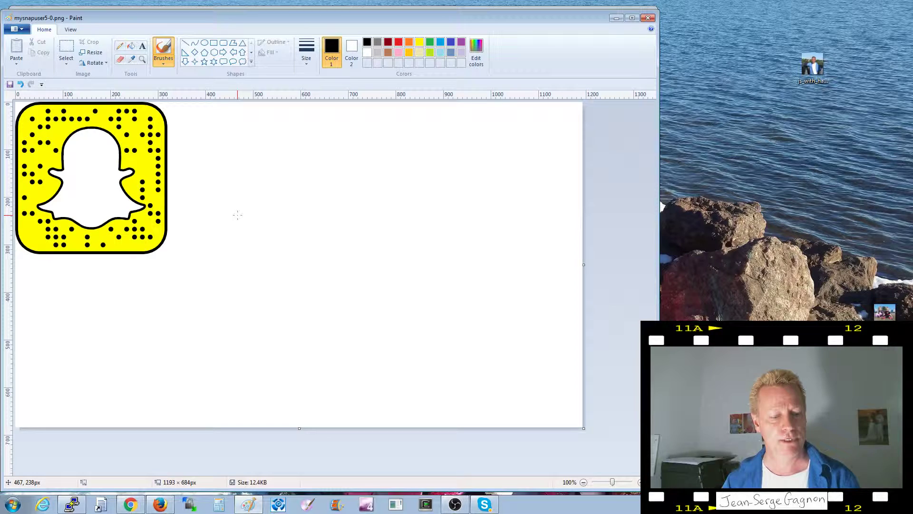
pyautogui.hotkey('ctrl', 'a')
pyautogui.moveTo(102, 171); pyautogui.dragTo(488, 267)
pyautogui.click(334, 200)
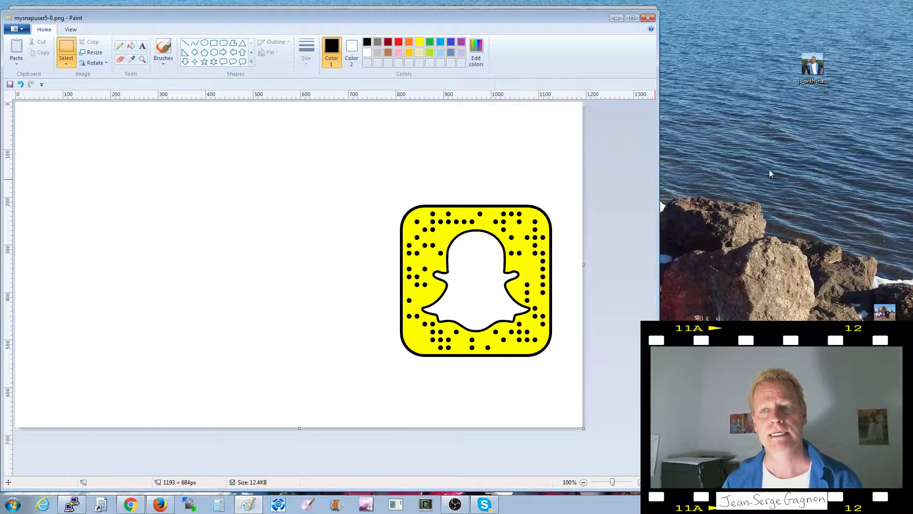
# Open the desktop photo js_with_hand_in_side-550x550.jpg for editing in Paint, copy the whole picture and close that window
pyautogui.click(814, 70)
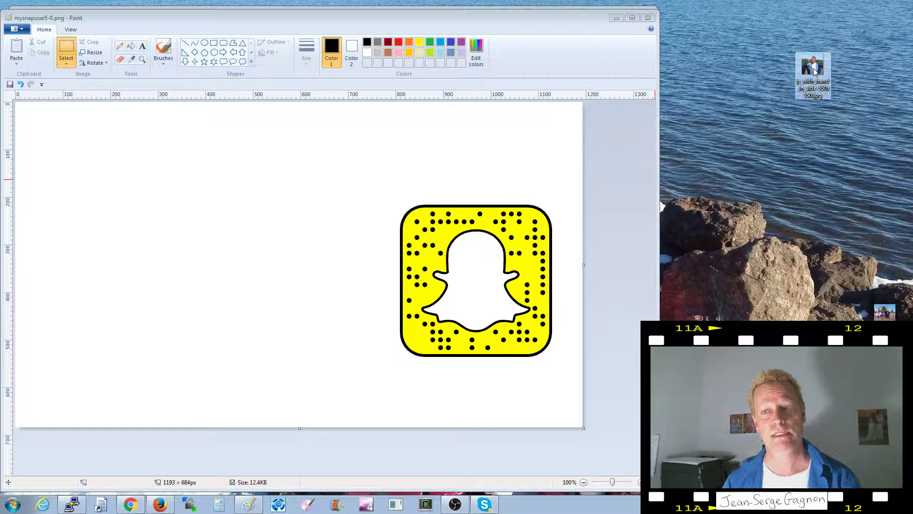
pyautogui.rightClick(815, 70)
pyautogui.click(821, 94)
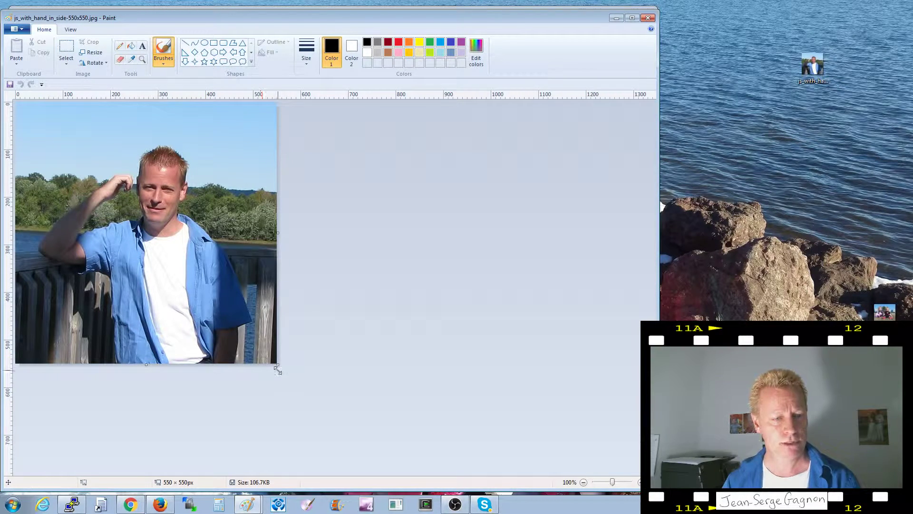
pyautogui.hotkey('ctrl', 'a')
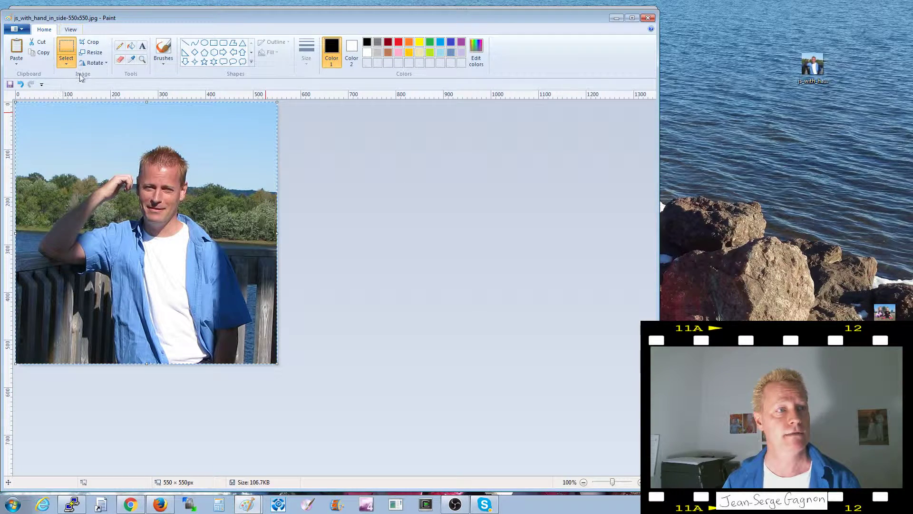
pyautogui.click(649, 19)
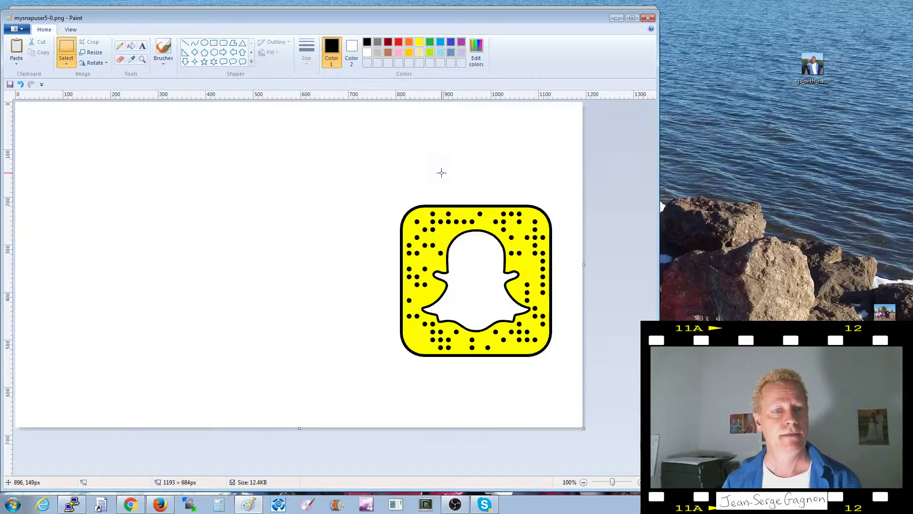
# Paste the copied photo onto the enlarged canvas and position it in the blank area left of the snapcode
pyautogui.hotkey('ctrl', 'v')
pyautogui.moveTo(218, 232); pyautogui.dragTo(276, 253)
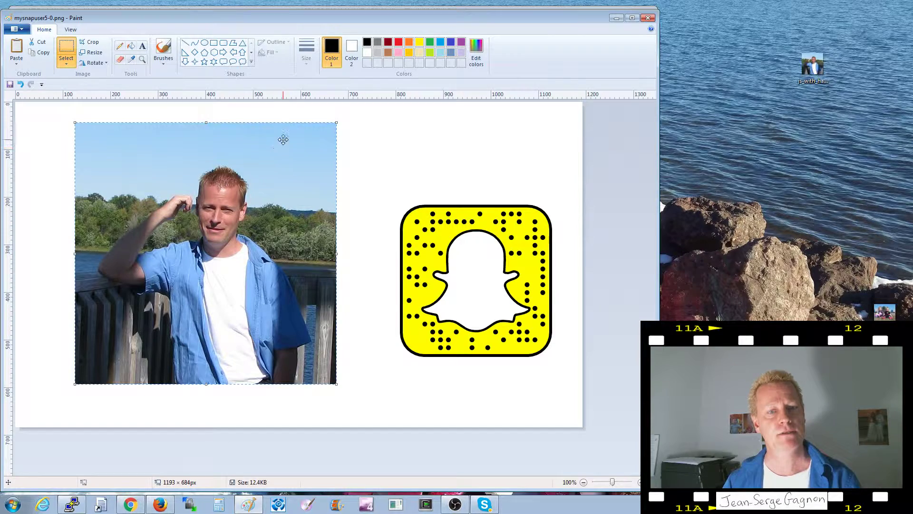
pyautogui.click(385, 195)
# Select the snapcode, turn on transparent selection and move it up and closer to the photo
pyautogui.moveTo(392, 196); pyautogui.dragTo(558, 363)
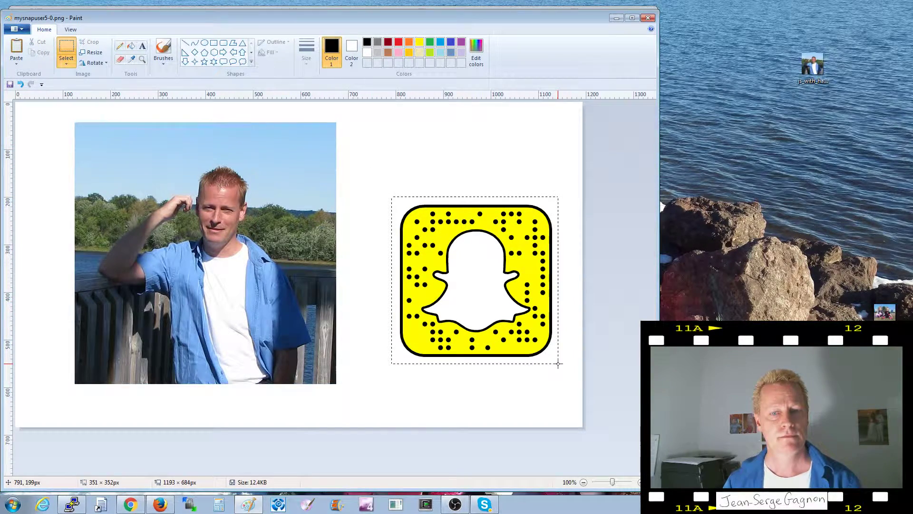
pyautogui.moveTo(559, 364); pyautogui.dragTo(558, 364)
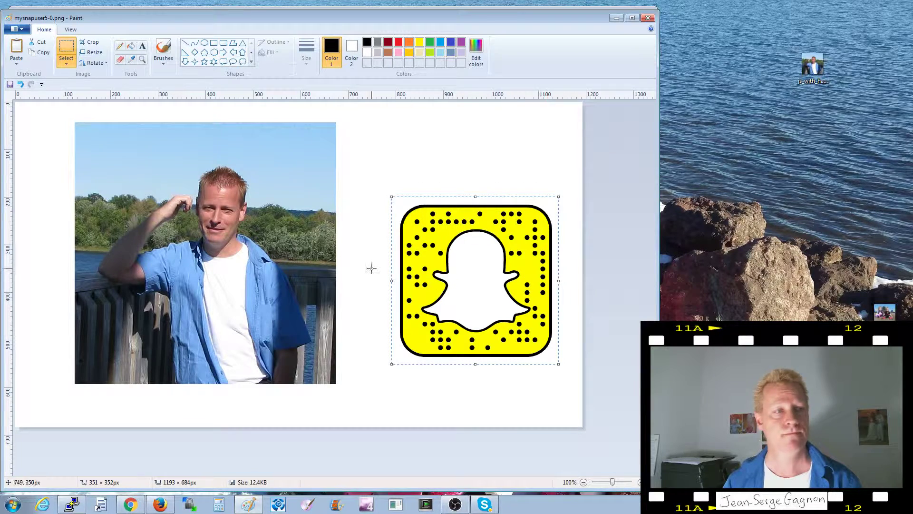
pyautogui.click(70, 69)
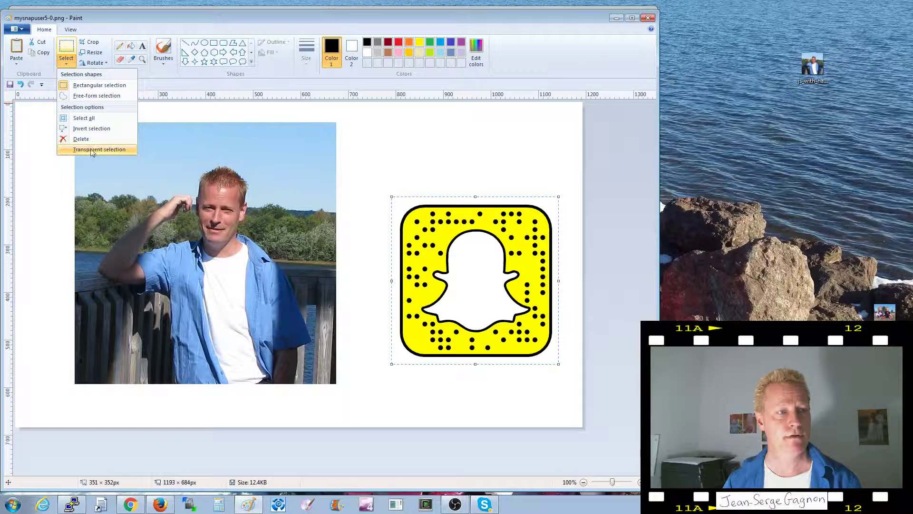
pyautogui.click(73, 148)
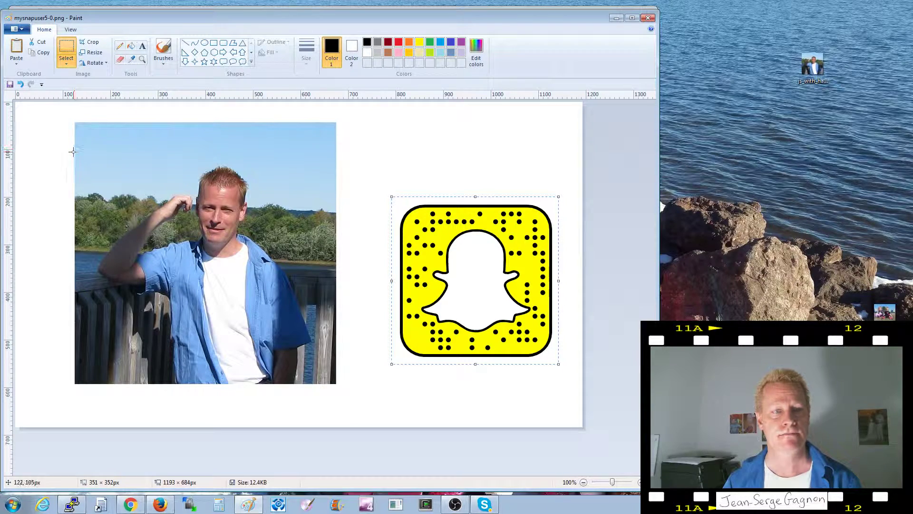
pyautogui.moveTo(487, 312); pyautogui.dragTo(451, 267)
pyautogui.click(459, 339)
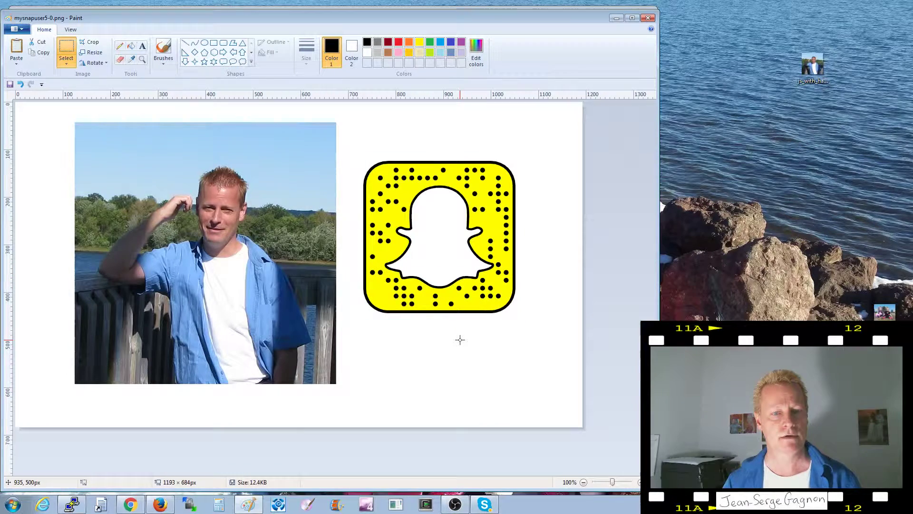
# Try the transparent snapcode over the man's face to judge the fit and return it to the blank area beside the photo
pyautogui.moveTo(354, 152); pyautogui.dragTo(527, 318)
pyautogui.moveTo(479, 289); pyautogui.dragTo(264, 265)
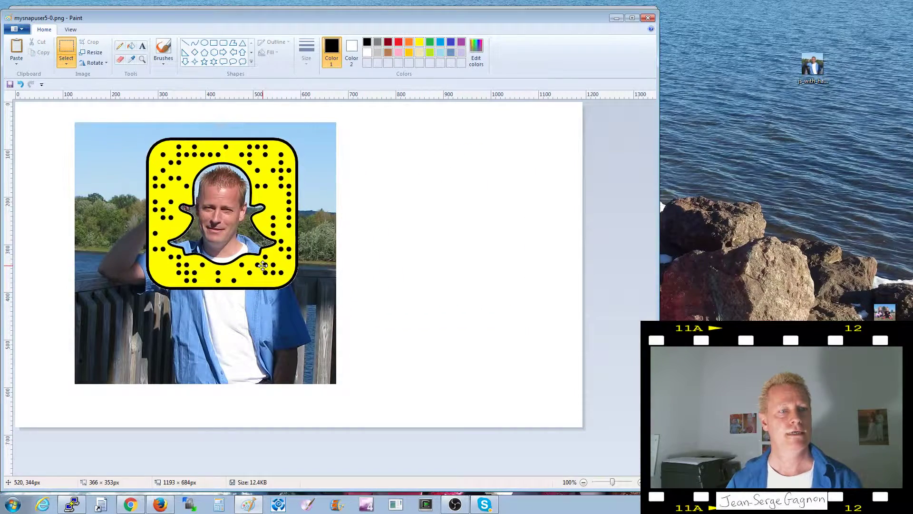
pyautogui.moveTo(263, 265); pyautogui.dragTo(263, 265)
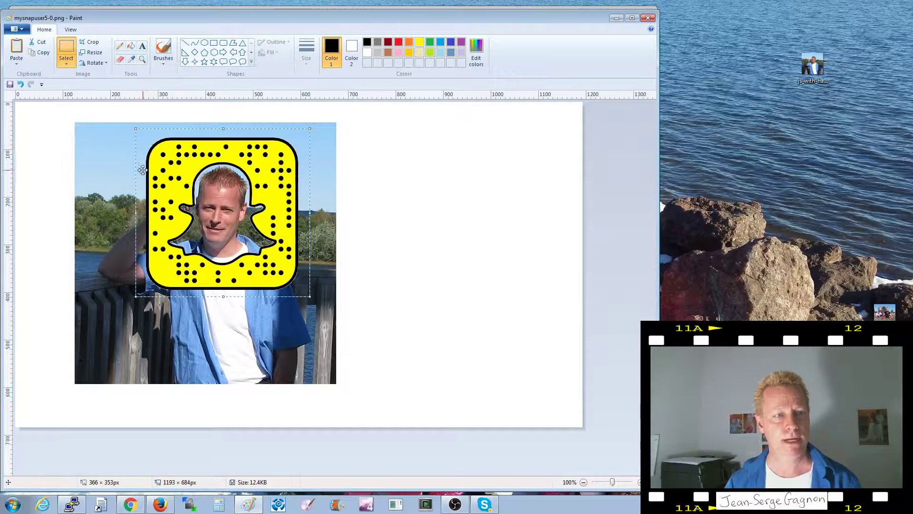
pyautogui.moveTo(249, 234); pyautogui.dragTo(504, 254)
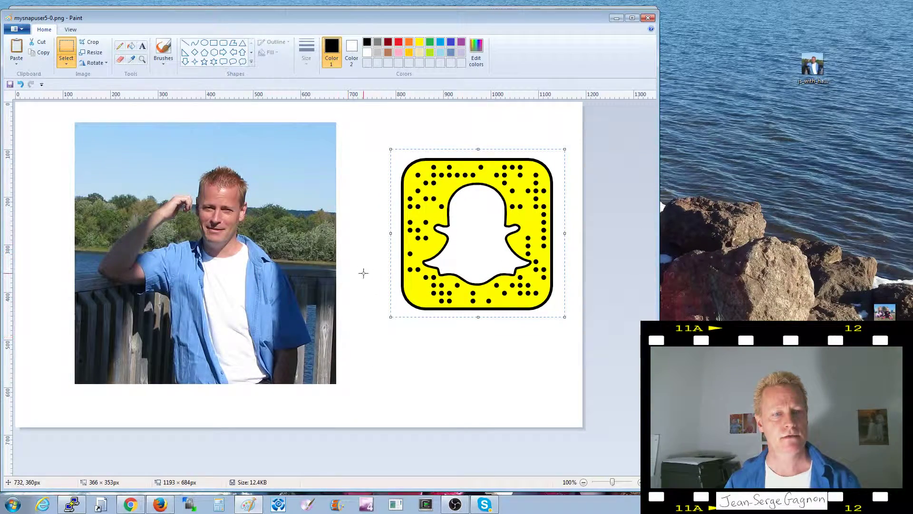
pyautogui.moveTo(445, 253); pyautogui.dragTo(189, 232)
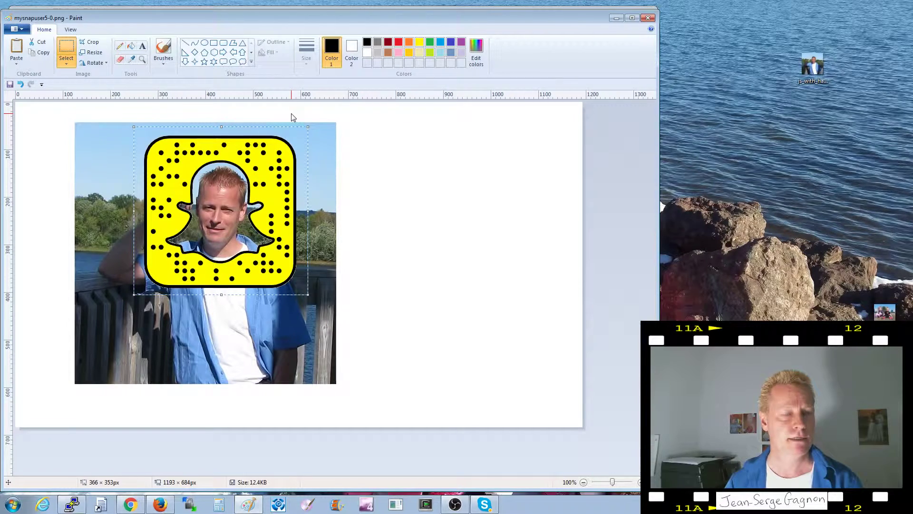
pyautogui.moveTo(273, 164); pyautogui.dragTo(551, 198)
pyautogui.click(325, 126)
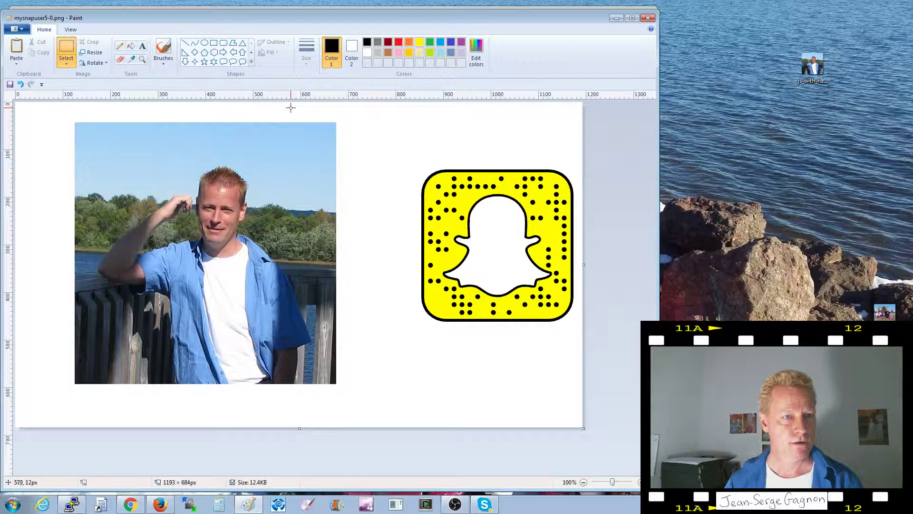
# Trim the photo's right and left sides by deleting a full-height selection about 159 px wide on each side
pyautogui.moveTo(290, 110); pyautogui.dragTo(361, 396)
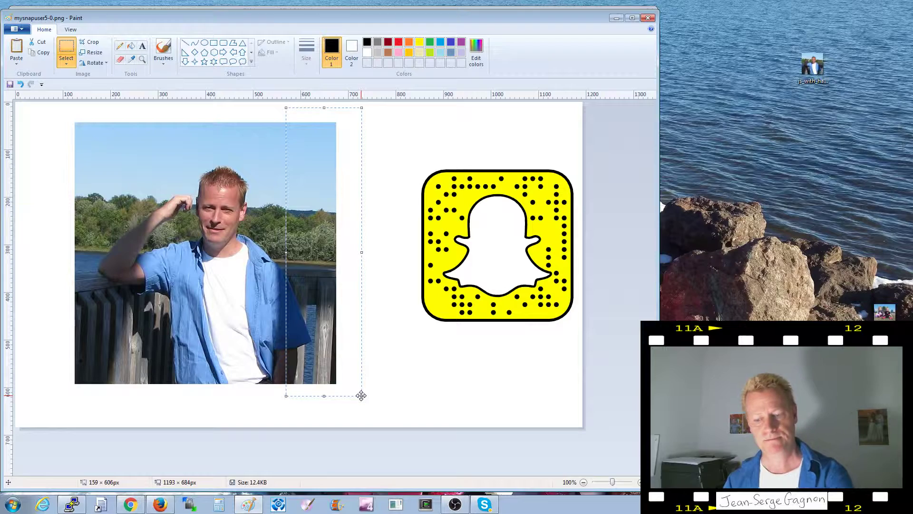
pyautogui.press('Delete')
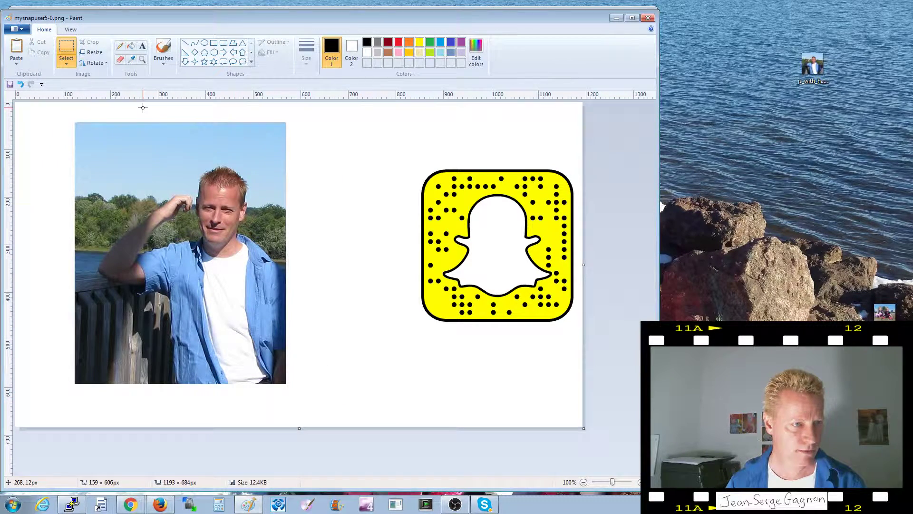
pyautogui.moveTo(141, 108); pyautogui.dragTo(65, 403)
pyautogui.press('Delete')
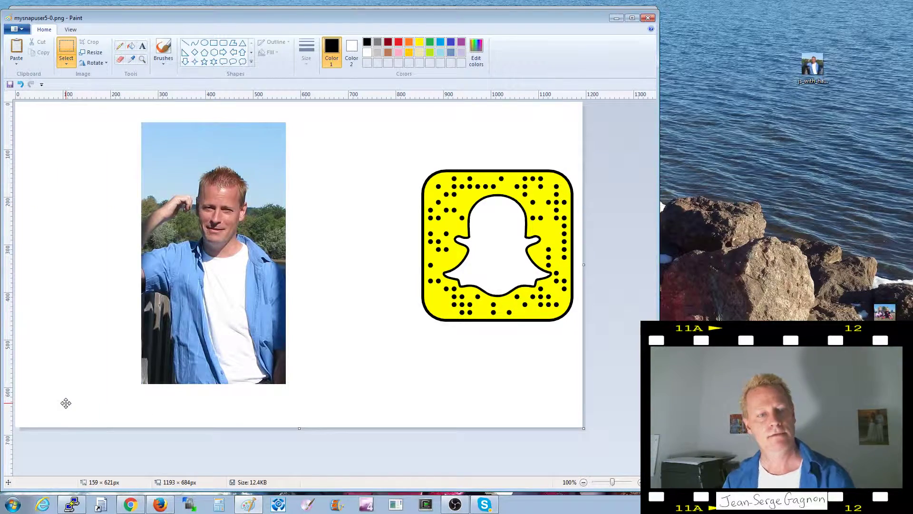
# Check the snapcode's fit over the trimmed photo, move it aside and delete another narrow strip along the photo's left edge
pyautogui.moveTo(404, 153); pyautogui.dragTo(581, 334)
pyautogui.moveTo(547, 299); pyautogui.dragTo(270, 265)
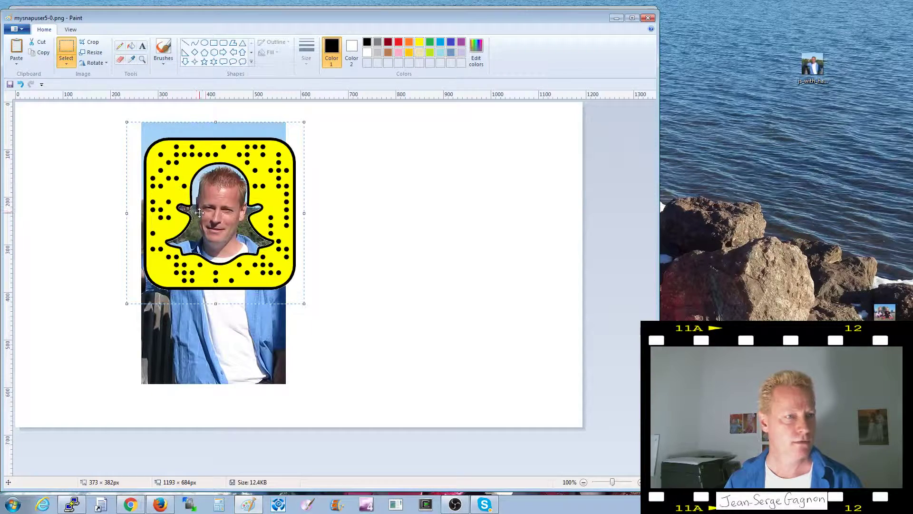
pyautogui.moveTo(217, 211); pyautogui.dragTo(387, 251)
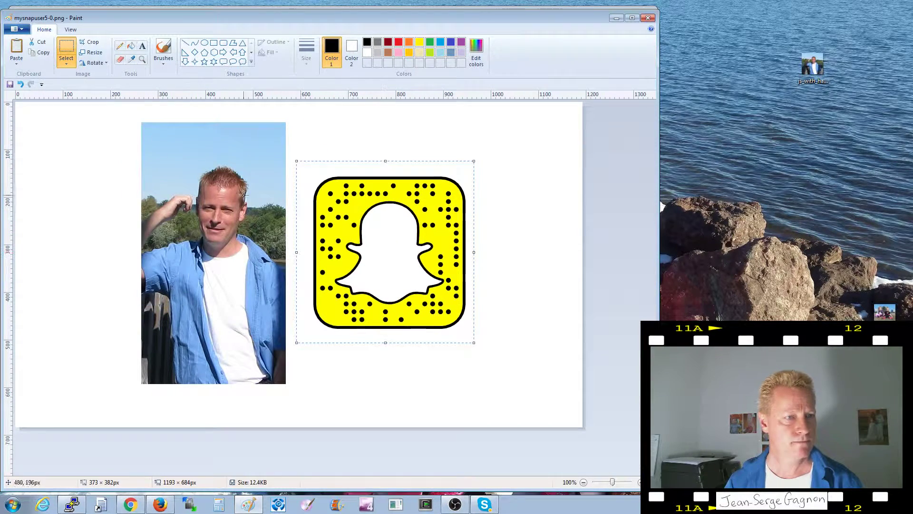
pyautogui.moveTo(133, 114); pyautogui.dragTo(150, 388)
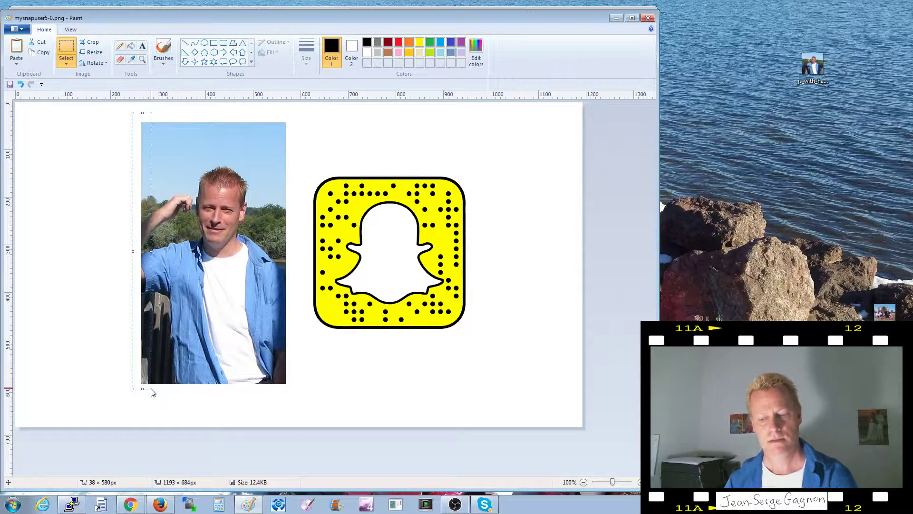
pyautogui.press('Delete')
# Test the snapcode over the narrowed photo again and put it back in the blank area
pyautogui.moveTo(307, 160); pyautogui.dragTo(479, 335)
pyautogui.moveTo(439, 298); pyautogui.dragTo(270, 257)
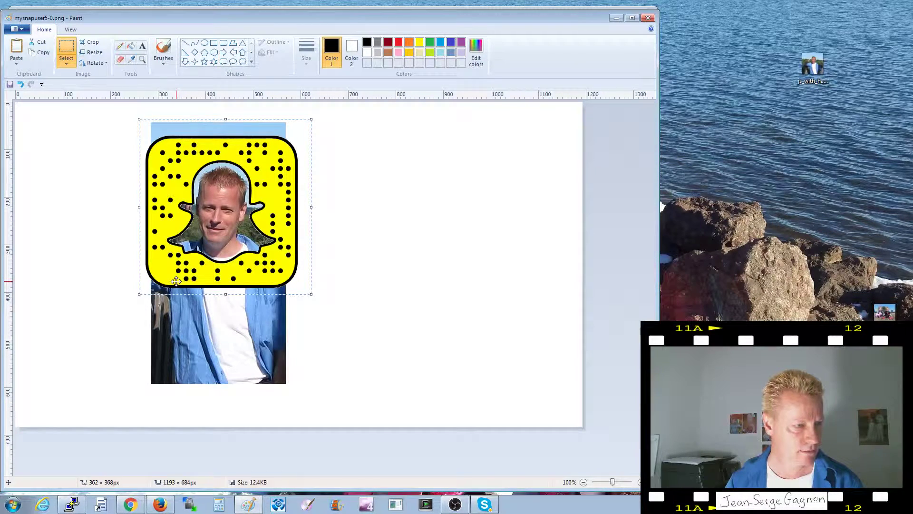
pyautogui.moveTo(190, 256); pyautogui.dragTo(396, 276)
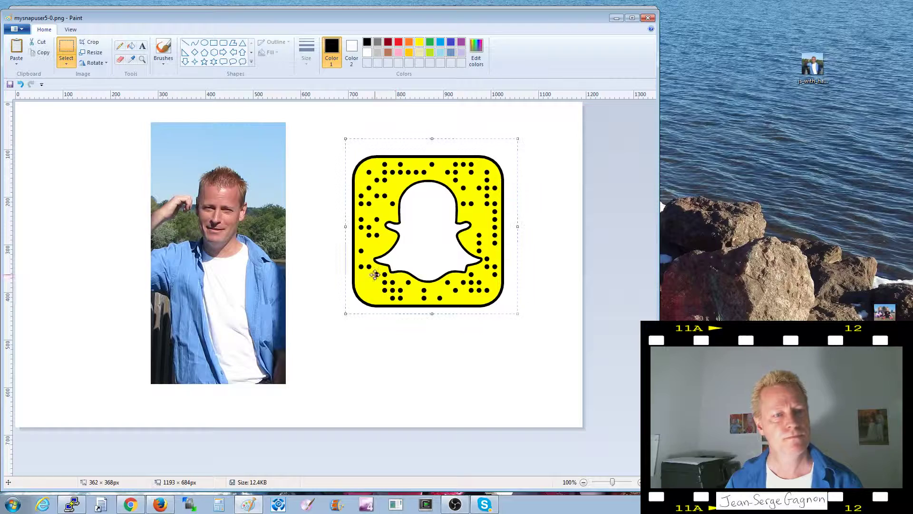
pyautogui.click(310, 137)
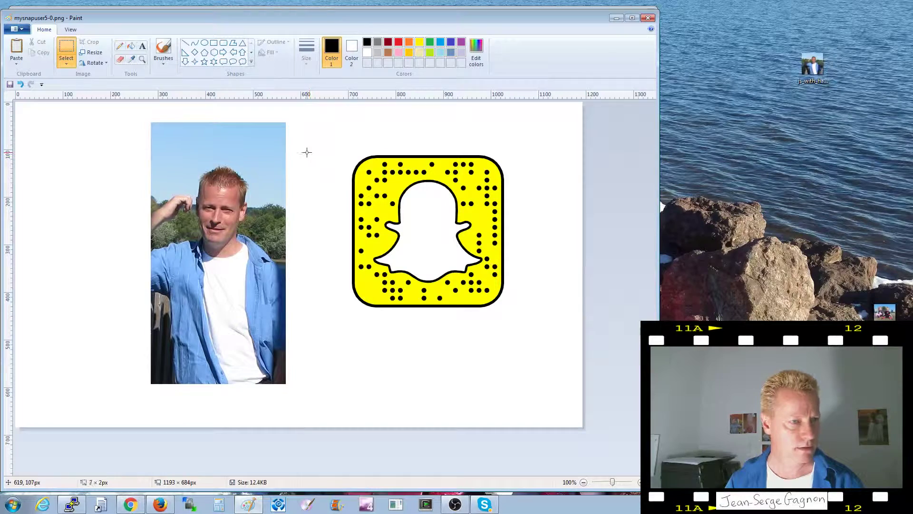
# Delete the photo's top strip with a selection about 79 px high and a band about 148 px high across the lower torso
pyautogui.moveTo(310, 154); pyautogui.dragTo(135, 116)
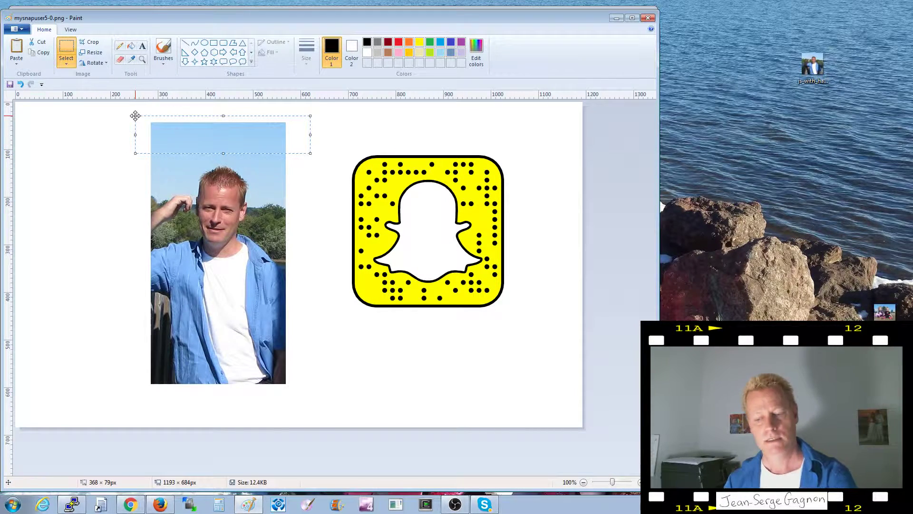
pyautogui.press('Delete')
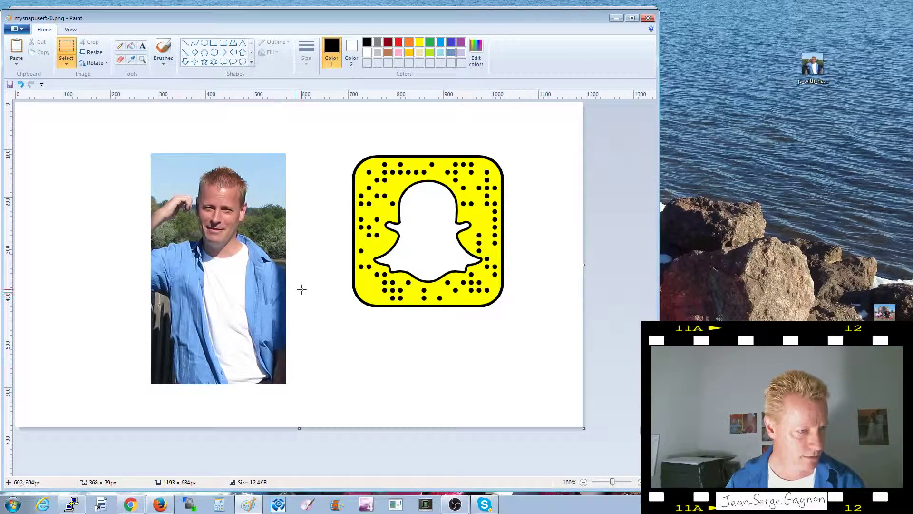
pyautogui.moveTo(308, 283); pyautogui.dragTo(95, 352)
pyautogui.press('Delete')
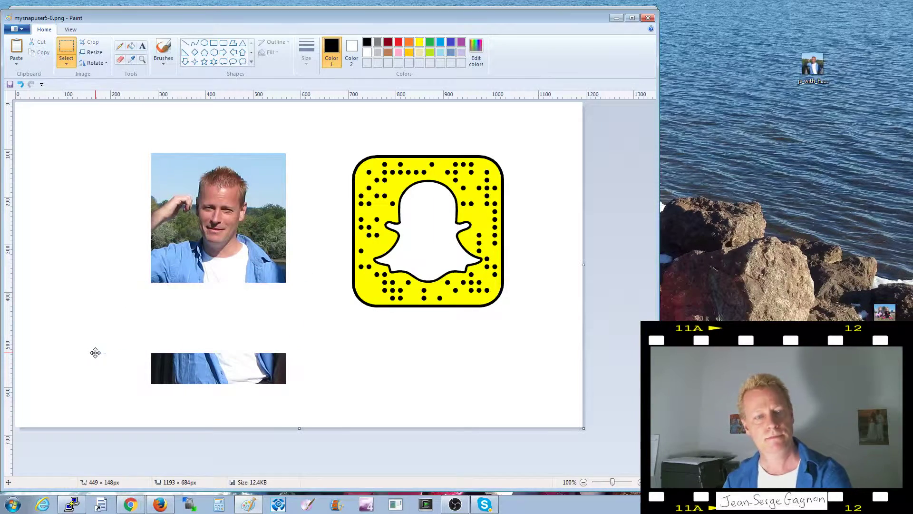
# Place the transparent snapcode over the trimmed photo so the face sits inside the ghost outline
pyautogui.moveTo(343, 142); pyautogui.dragTo(270, 272)
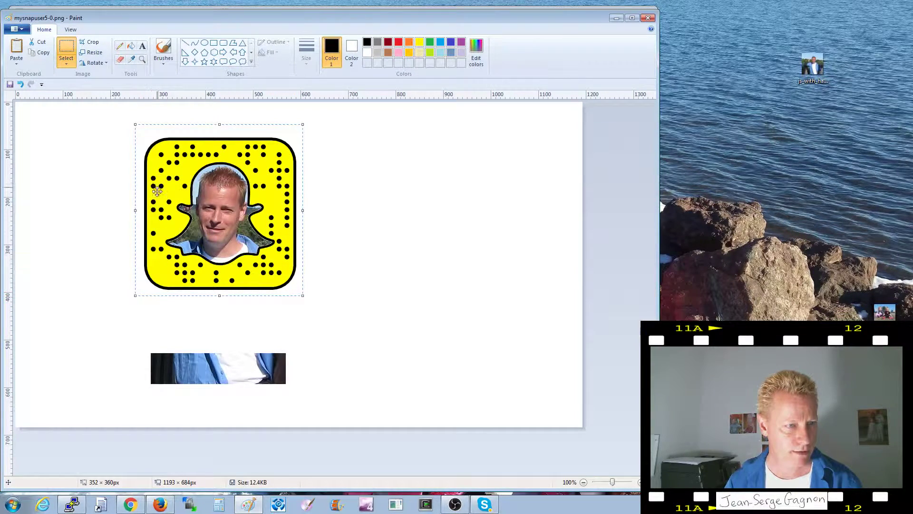
pyautogui.click(441, 254)
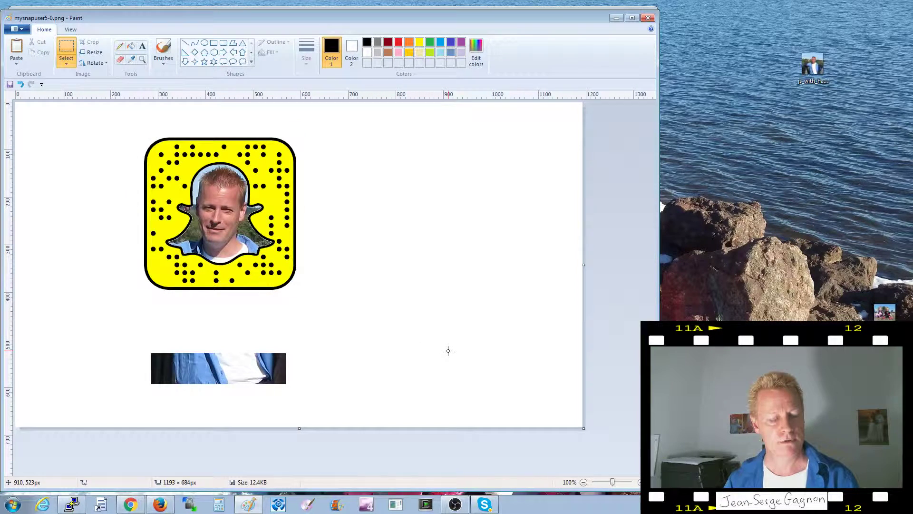
# Move the combined image into the canvas's upper-left corner and shrink the canvas to about 322 × 322 px around the snapcode
pyautogui.moveTo(423, 314); pyautogui.dragTo(294, 279)
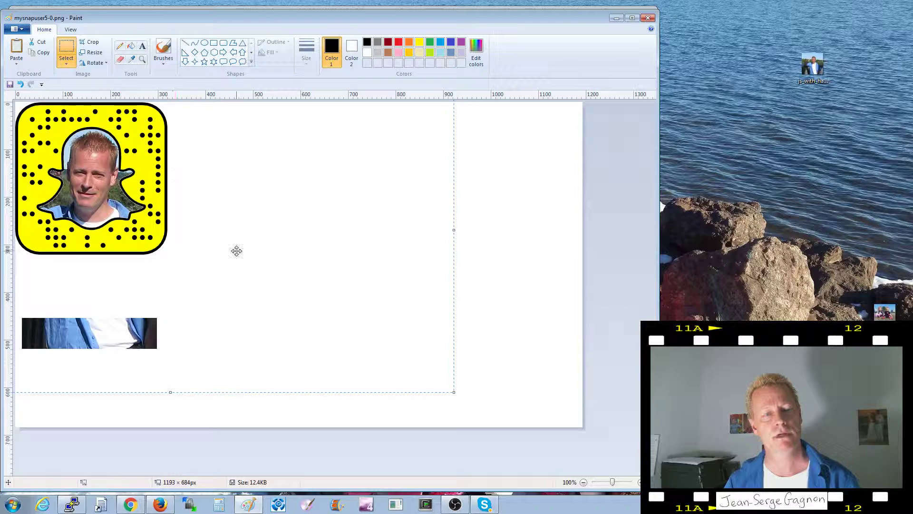
pyautogui.click(552, 304)
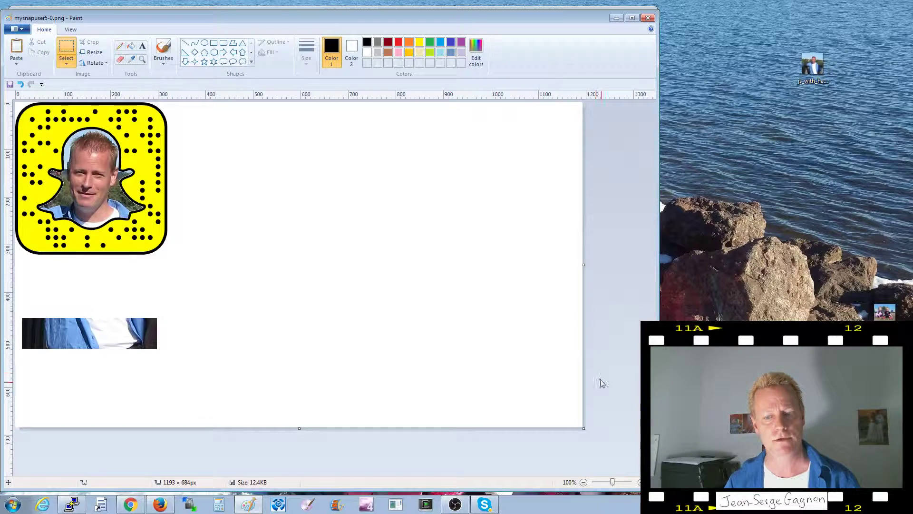
pyautogui.moveTo(583, 428); pyautogui.dragTo(169, 256)
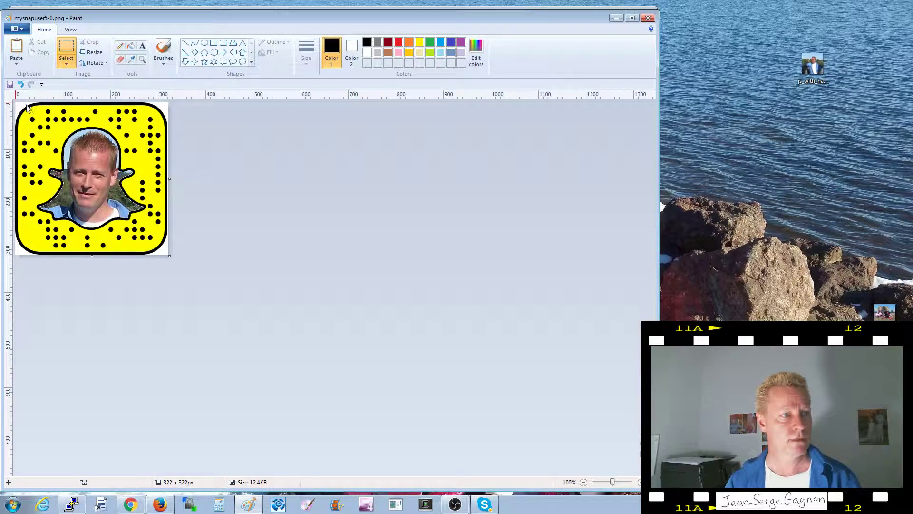
# Save the picture in Downloads as a PNG copy named mysnapuser5-new.png
pyautogui.press('F12')
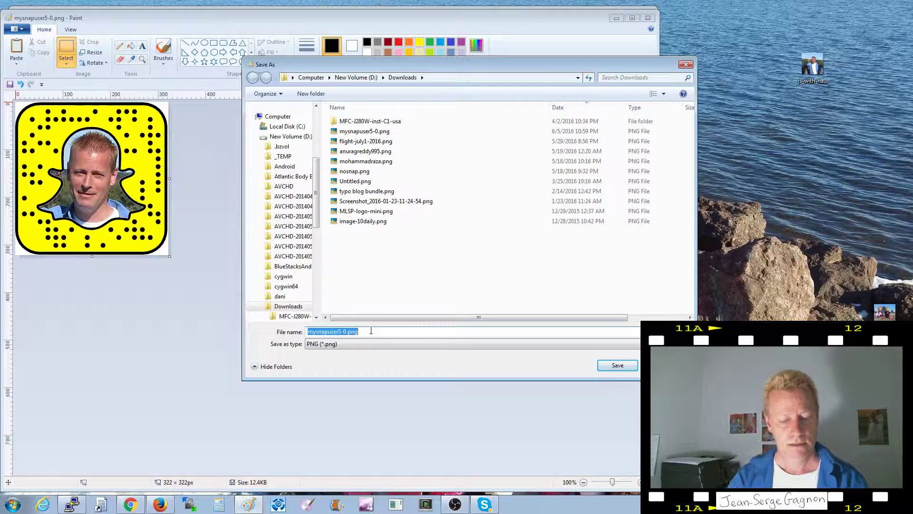
pyautogui.click(371, 331)
pyautogui.press('BackSpace')
pyautogui.press('BackSpace')
pyautogui.write('-new')
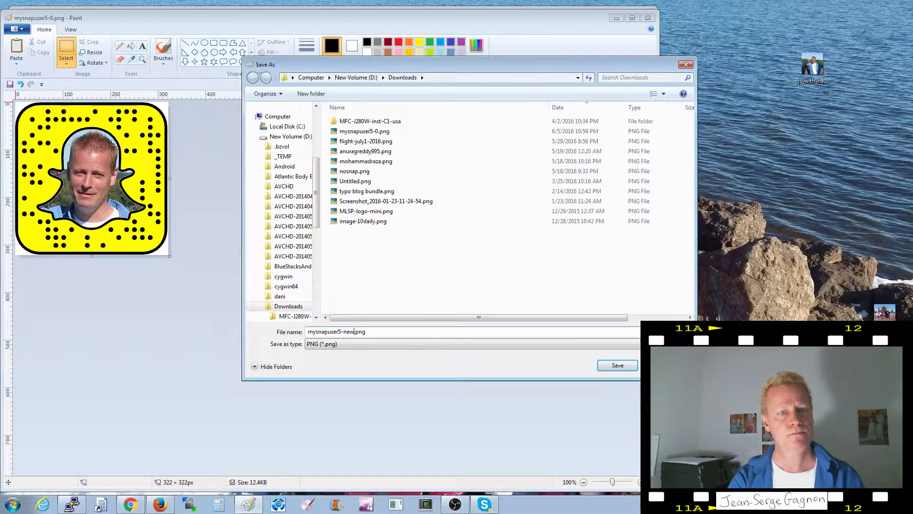
pyautogui.press('Return')
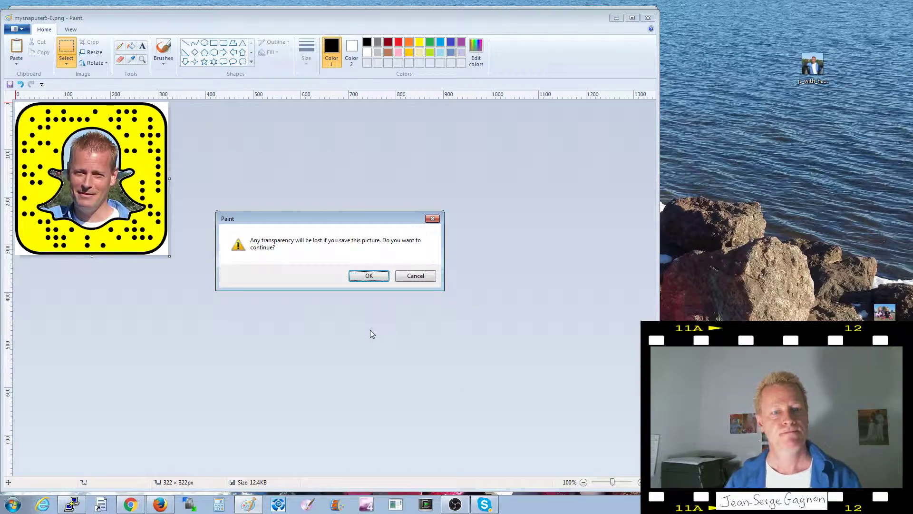